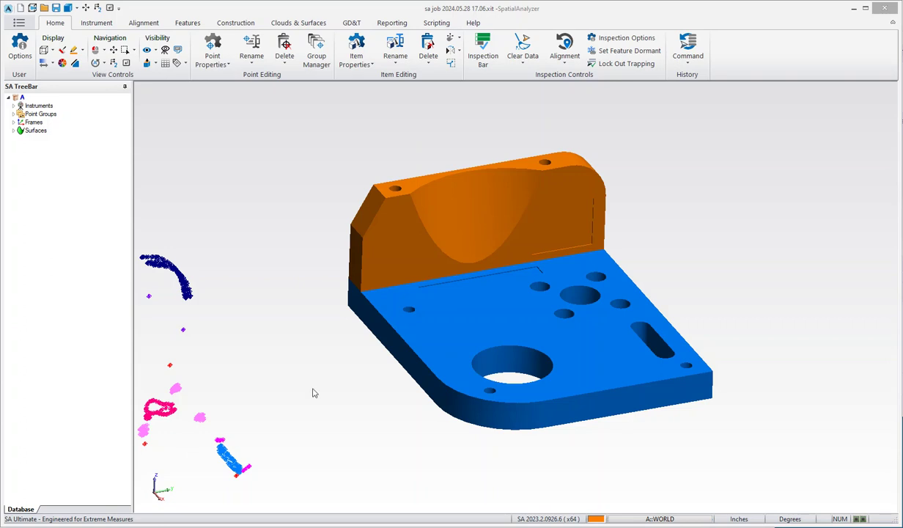
# Step: Create a new RPS alignment, show it in the tree, and add a projection plane to it
pyautogui.click(144, 24)
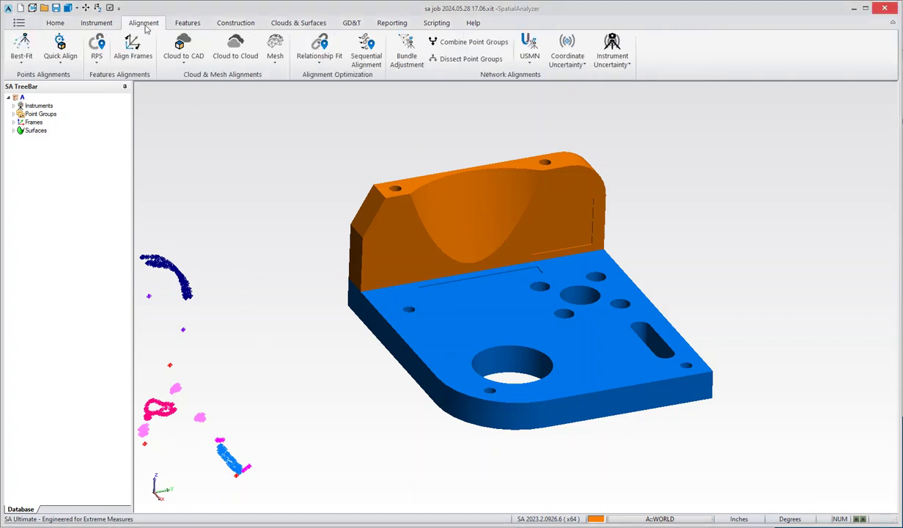
pyautogui.click(100, 44)
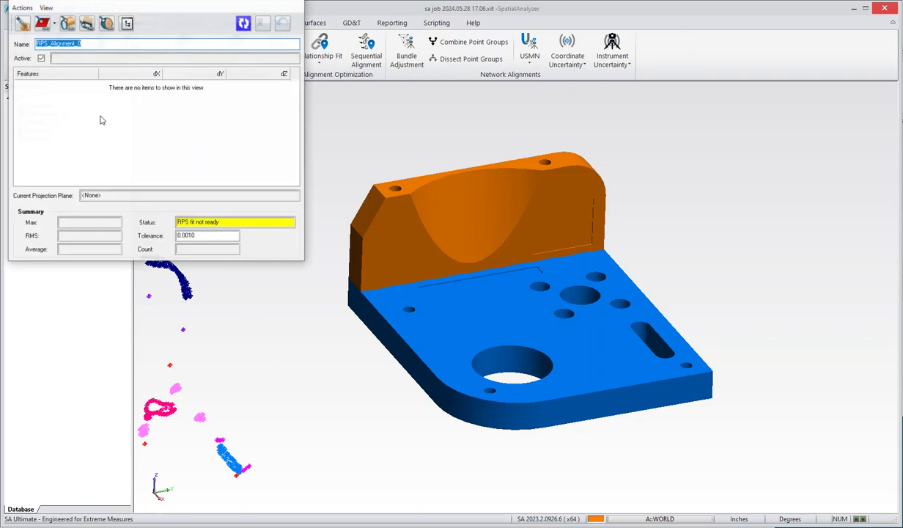
pyautogui.moveTo(141, 6); pyautogui.dragTo(259, 116)
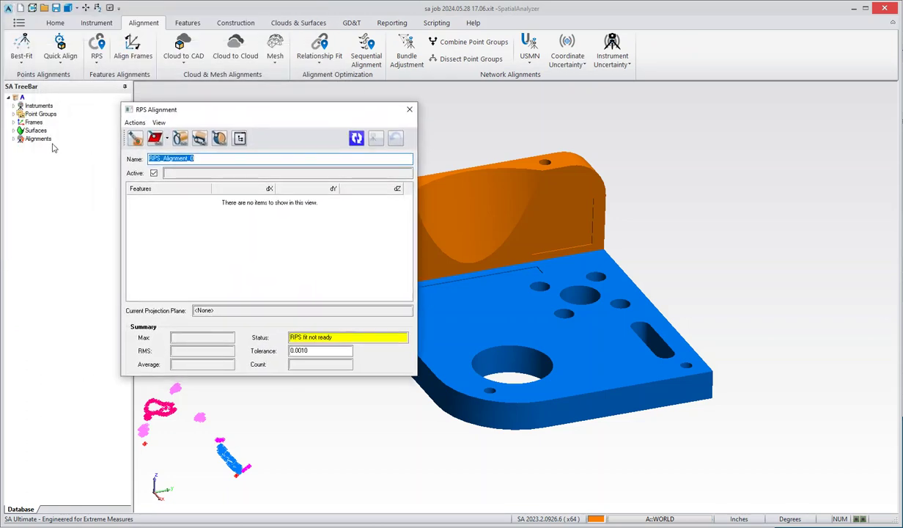
pyautogui.click(15, 139)
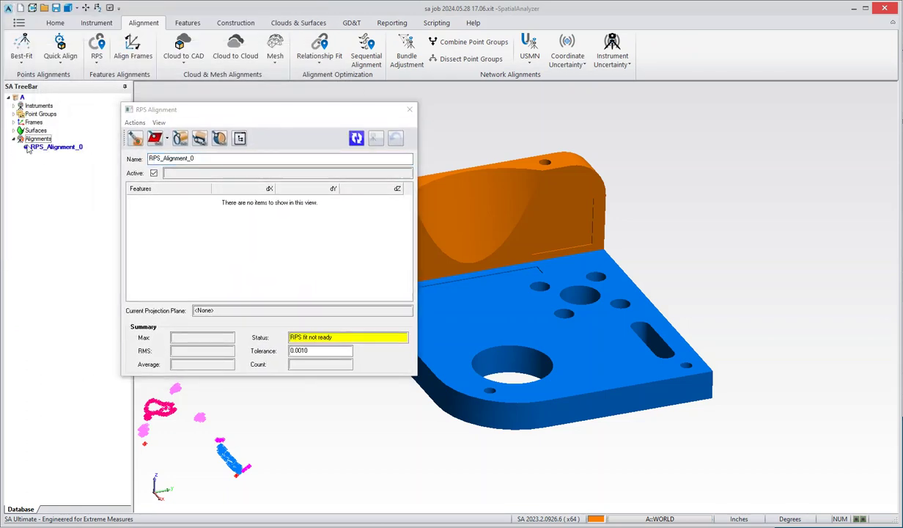
pyautogui.moveTo(258, 112); pyautogui.dragTo(180, 99)
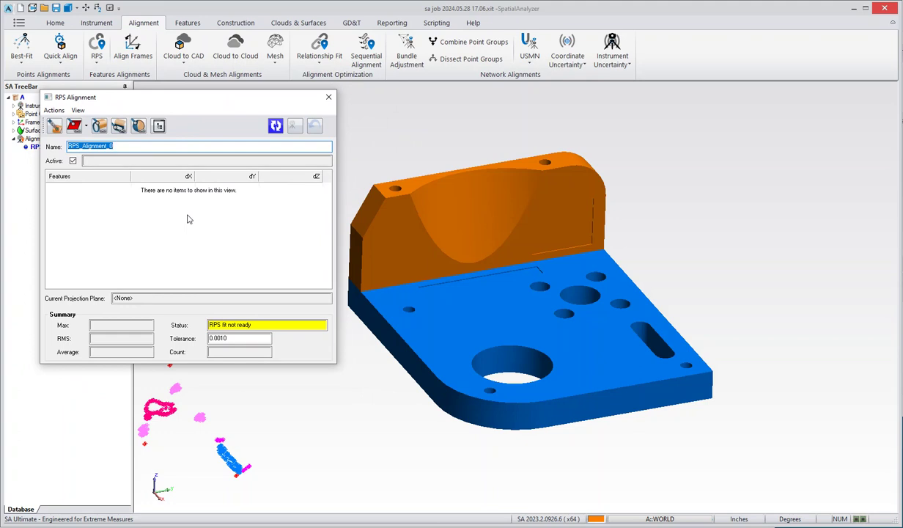
pyautogui.click(74, 126)
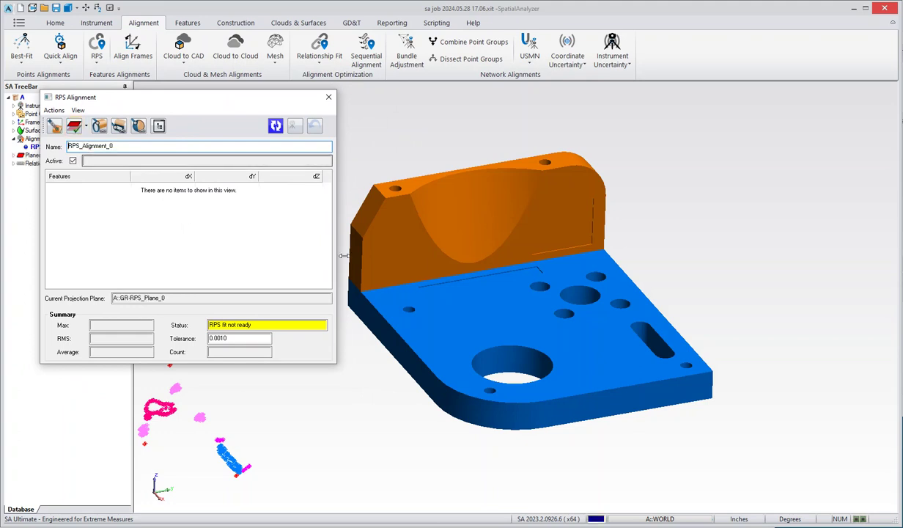
pyautogui.moveTo(181, 100); pyautogui.dragTo(234, 99)
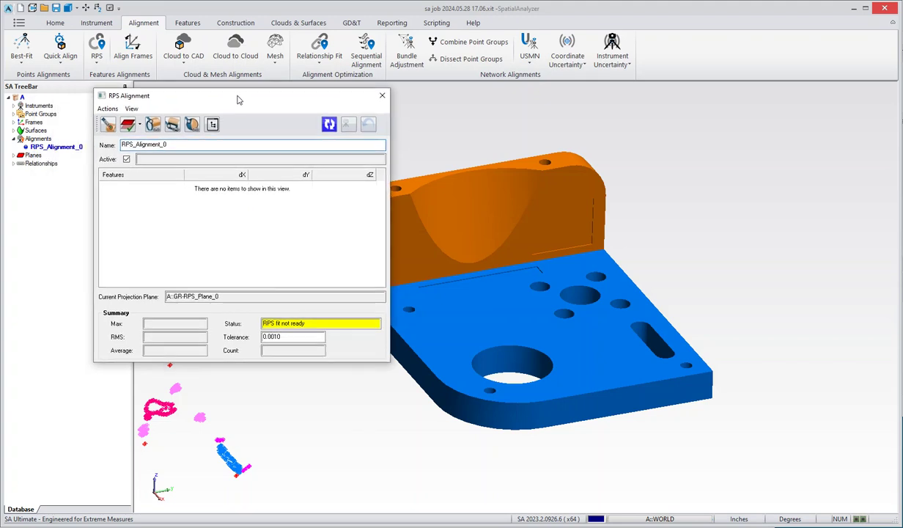
# Step: Add circle features to the RPS alignment from the large hole and the central bolt-pattern hole in the blue base plate
pyautogui.click(152, 125)
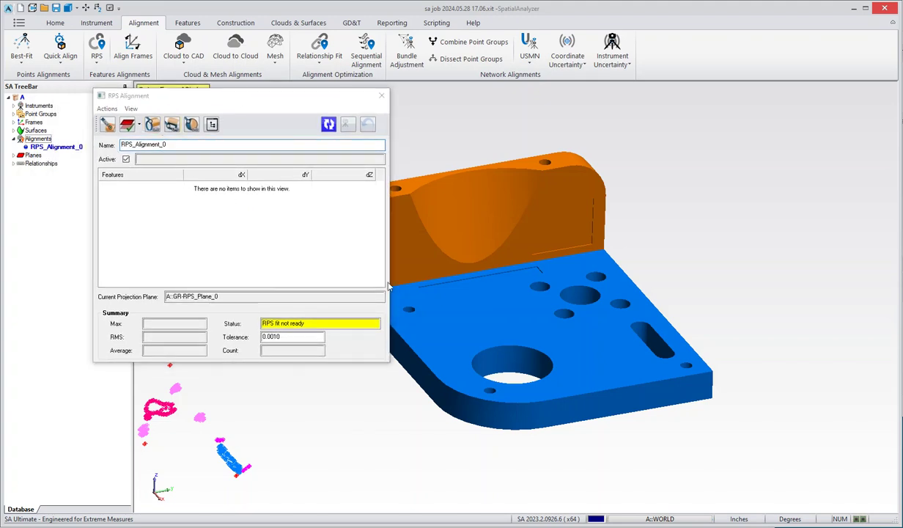
pyautogui.scroll(2, 512, 355)
pyautogui.click(512, 355)
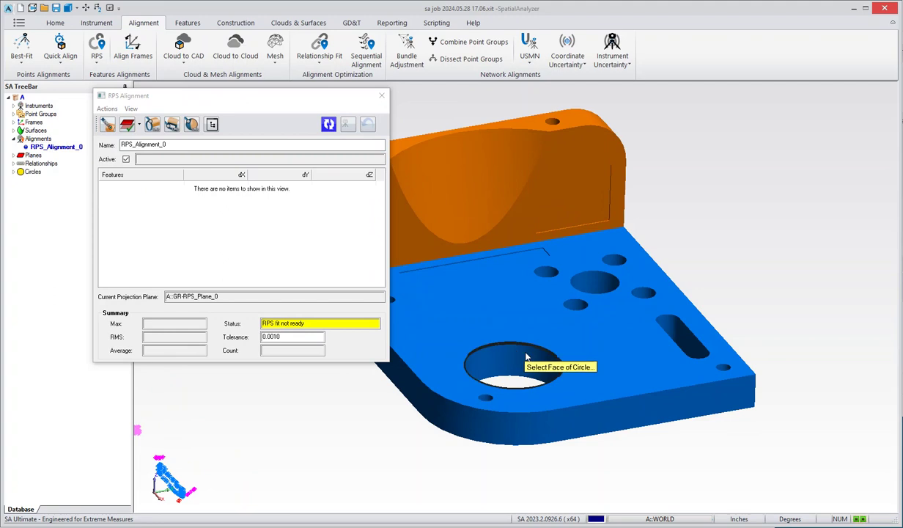
pyautogui.click(592, 285)
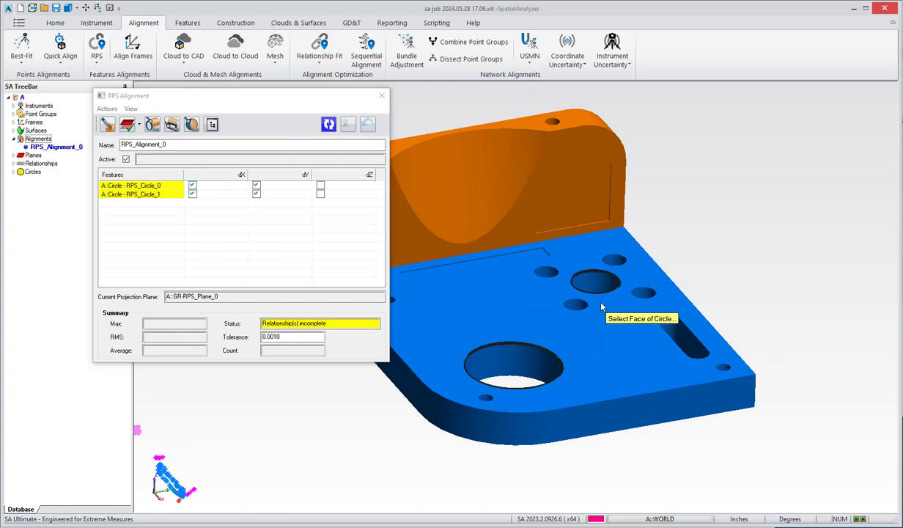
pyautogui.press('Escape')
# Step: Add an alignment reference point on the front face of the orange upright, beside the curved cutout
pyautogui.moveTo(603, 305); pyautogui.dragTo(625, 309)
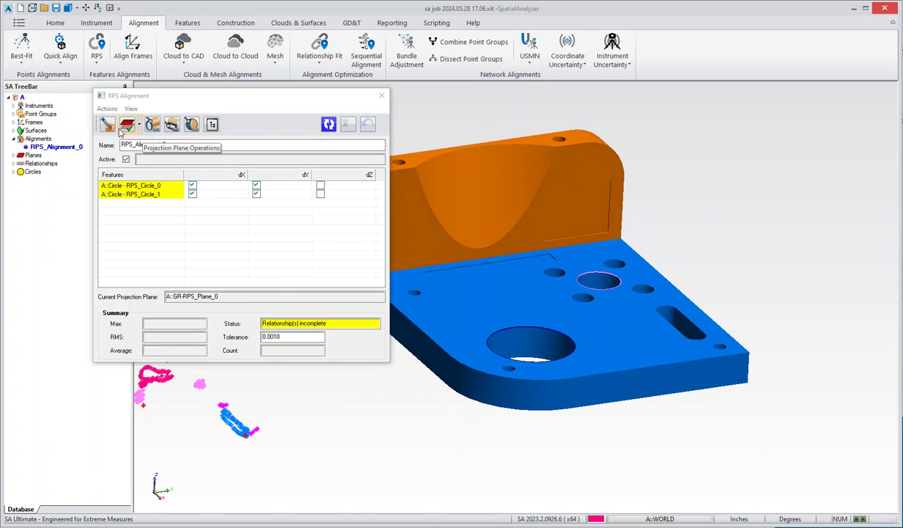
pyautogui.click(107, 126)
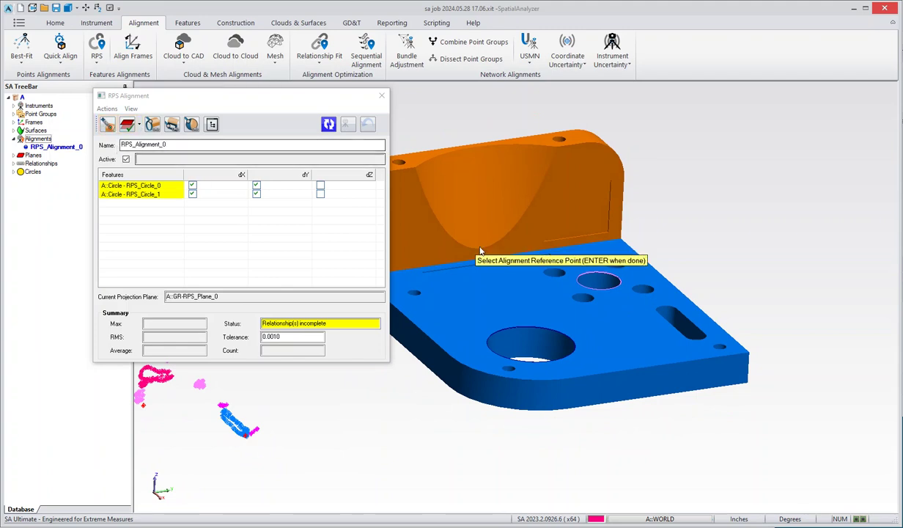
pyautogui.moveTo(454, 231); pyautogui.dragTo(619, 231, button='right')
pyautogui.click(453, 219)
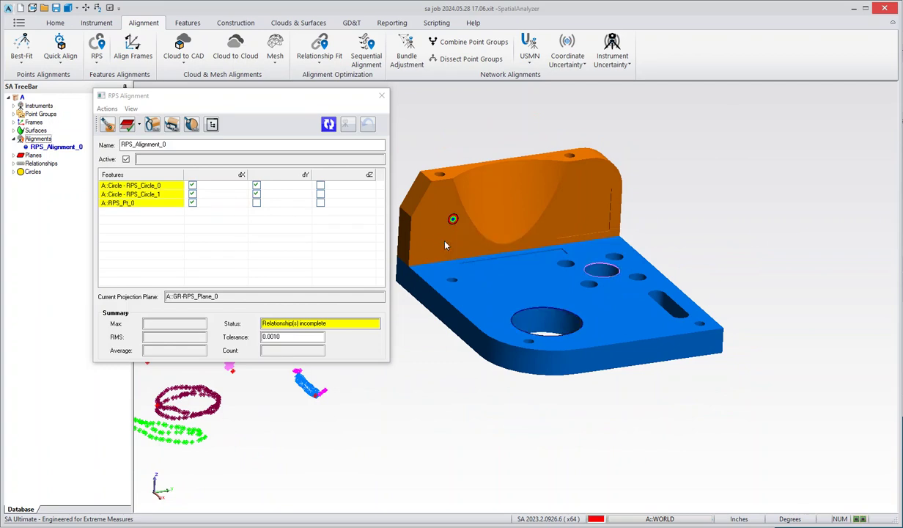
# Step: Expand the Relationships in the tree and close the RPS Alignment window
pyautogui.click(14, 164)
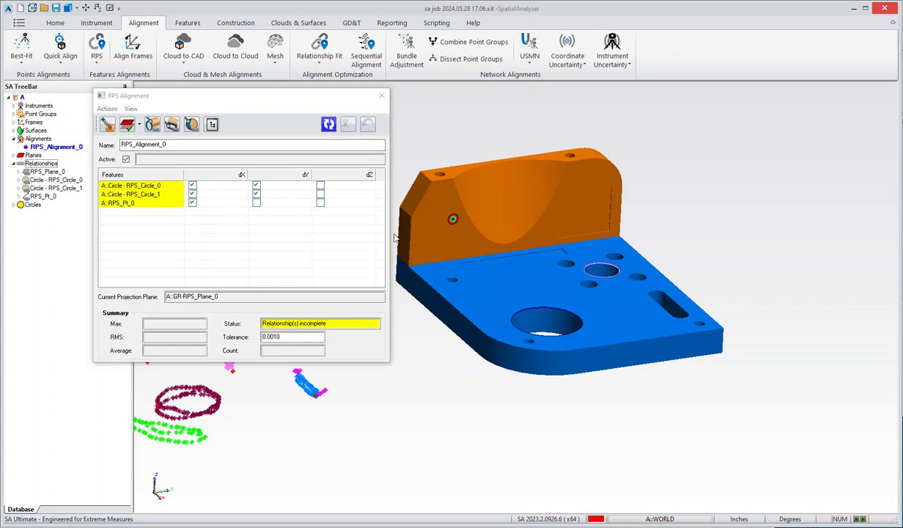
pyautogui.moveTo(482, 270); pyautogui.dragTo(501, 265, button='middle')
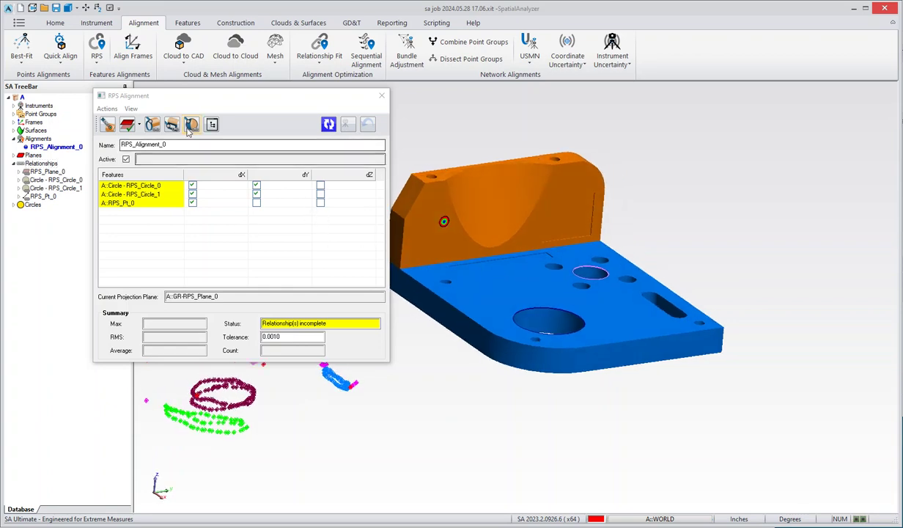
pyautogui.moveTo(542, 296); pyautogui.dragTo(530, 296, button='middle')
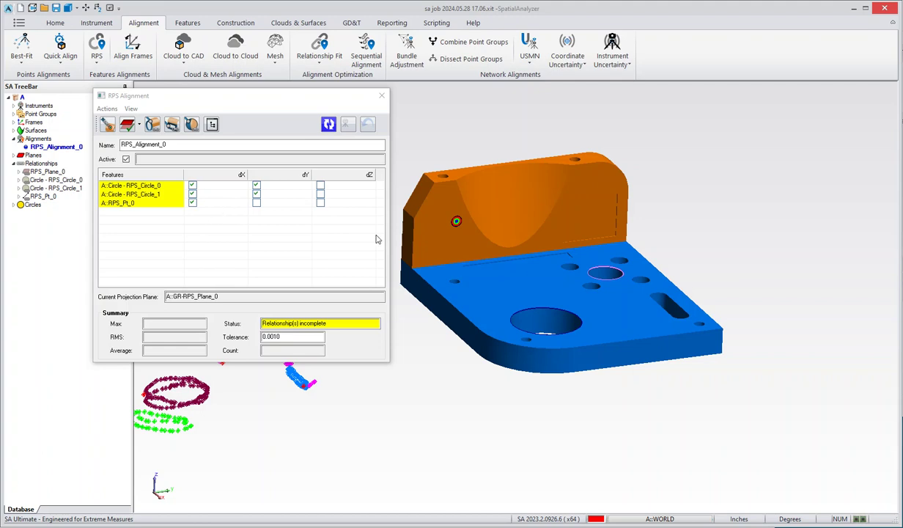
pyautogui.click(381, 98)
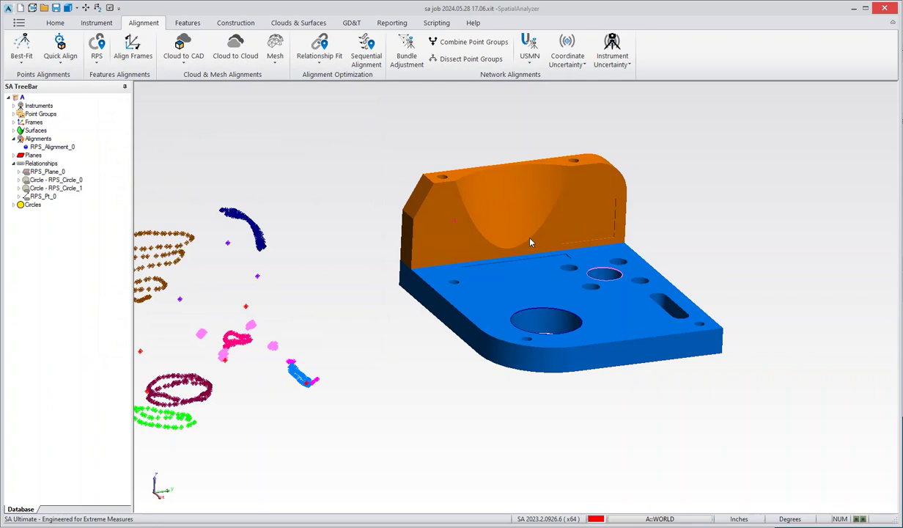
# Step: Associate the red measured point group with the RPS_Plane_0 relationship
pyautogui.scroll(-2, 570, 251)
pyautogui.scroll(-2, 391, 322)
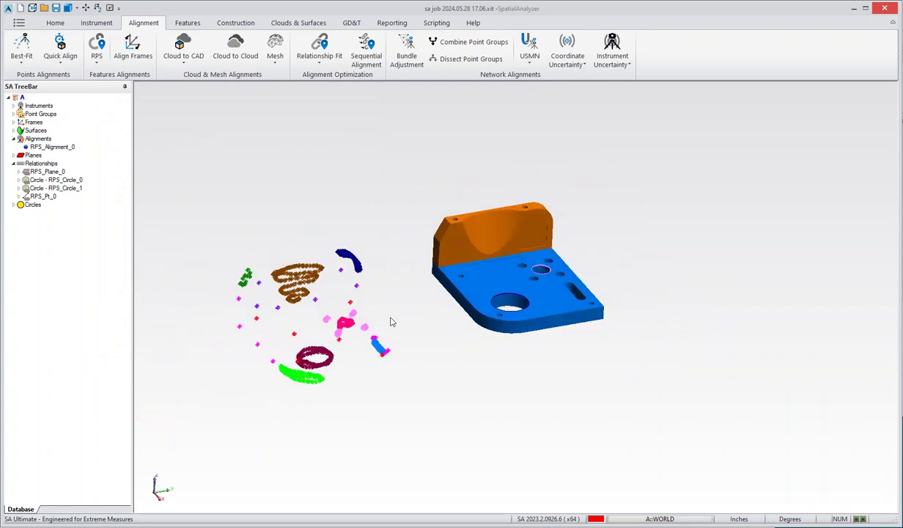
pyautogui.rightClick(62, 173)
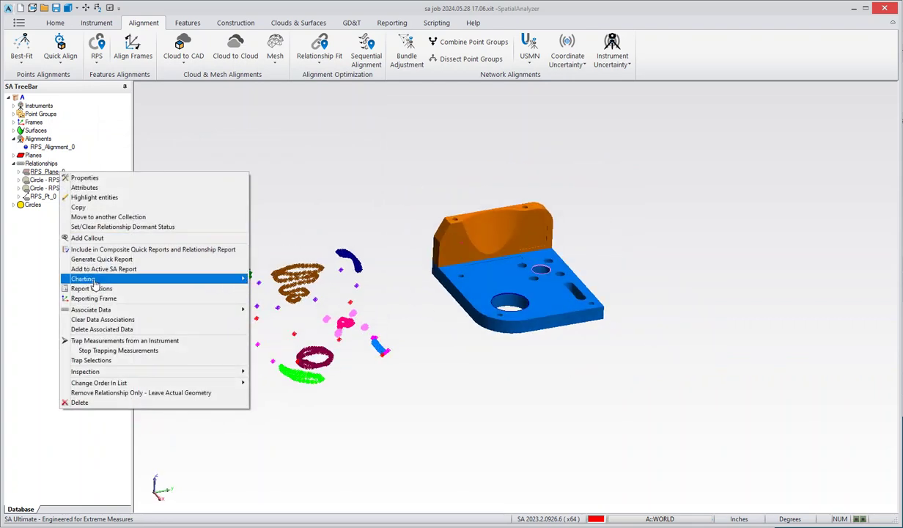
pyautogui.moveTo(132, 310)
pyautogui.click(268, 319)
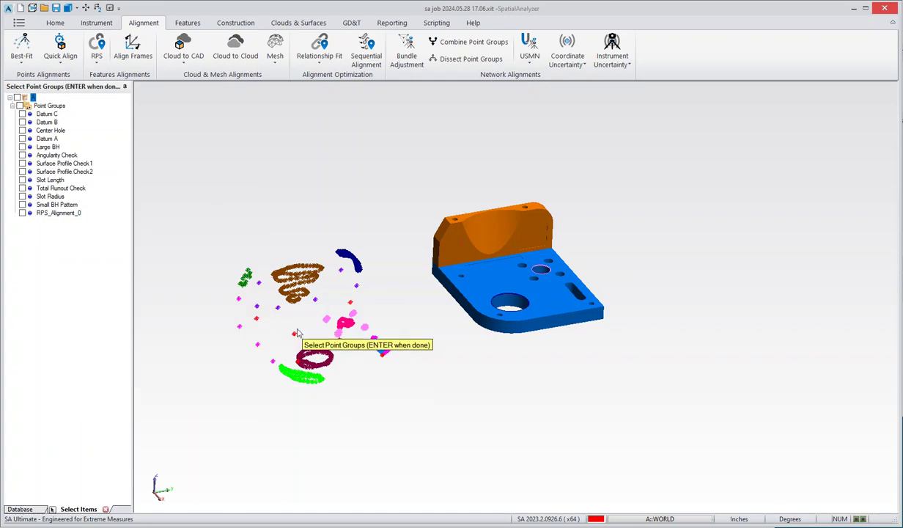
pyautogui.press('Return')
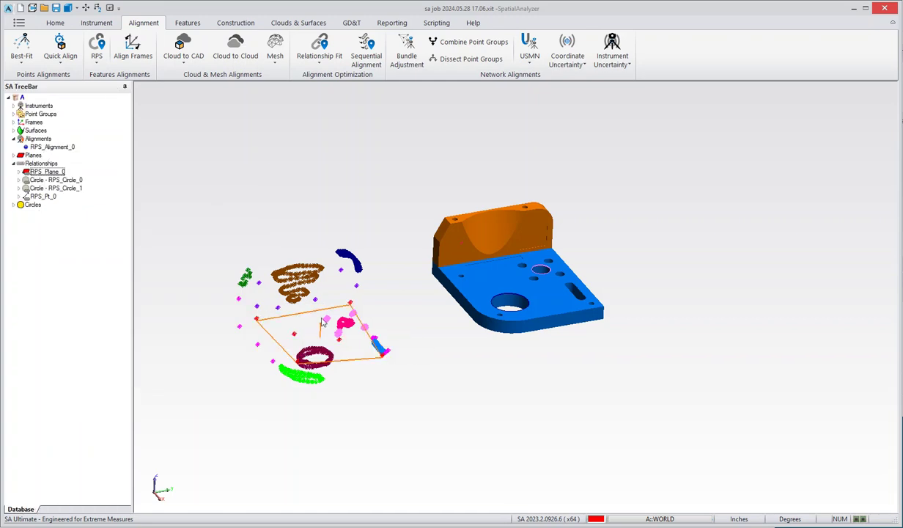
# Step: Associate the dark maroon measured point group of the large hole with the RPS_Circle_0 relationship
pyautogui.moveTo(323, 321); pyautogui.dragTo(211, 248, button='middle')
pyautogui.rightClick(62, 181)
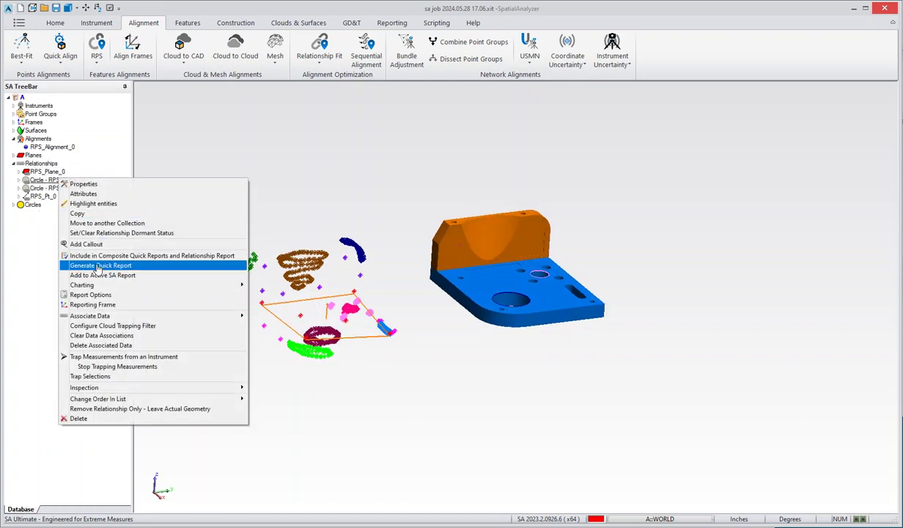
pyautogui.moveTo(234, 315)
pyautogui.click(265, 325)
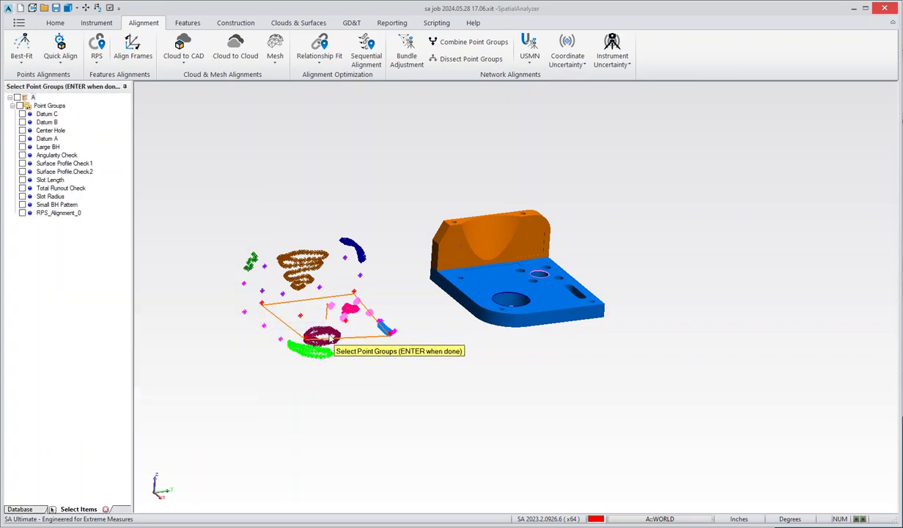
pyautogui.click(319, 338)
pyautogui.press('Return')
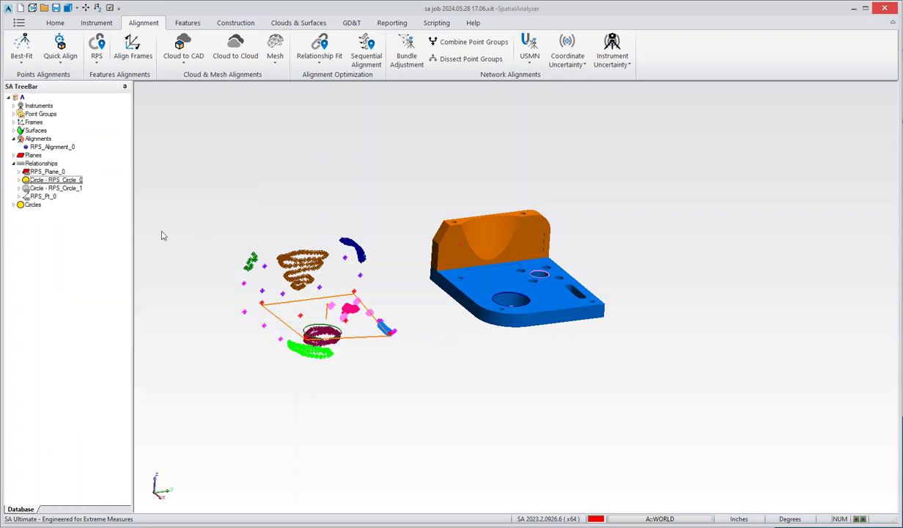
# Step: Associate the crimson measured point group of the smaller central hole with the RPS_Circle_1 relationship
pyautogui.rightClick(76, 193)
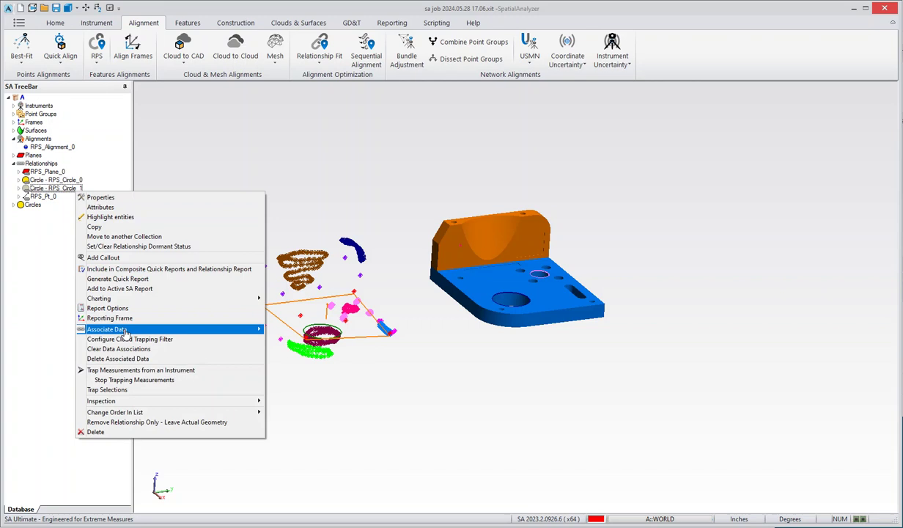
pyautogui.moveTo(253, 329)
pyautogui.click(284, 338)
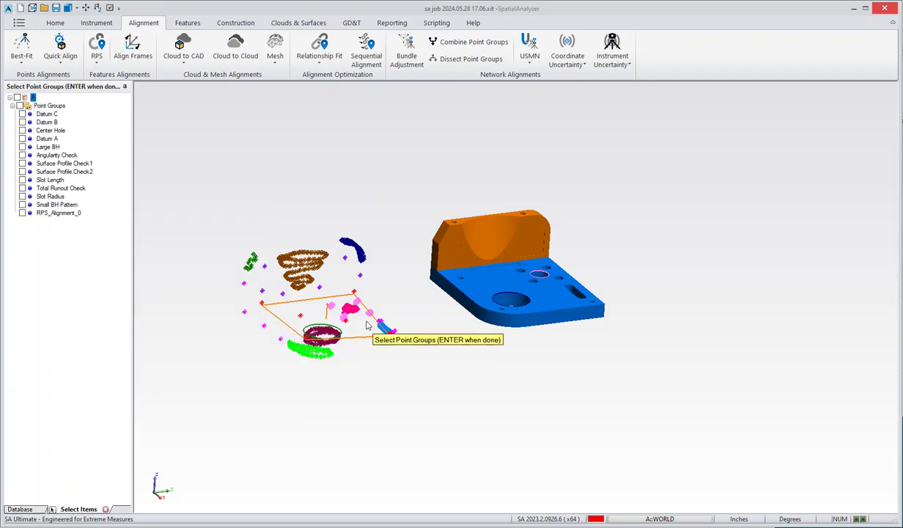
pyautogui.click(351, 313)
pyautogui.press('Return')
# Step: Associate a violet measured point from the upright's face as the 2nd point of the RPS_Pt_0 relationship
pyautogui.scroll(3, 430, 282)
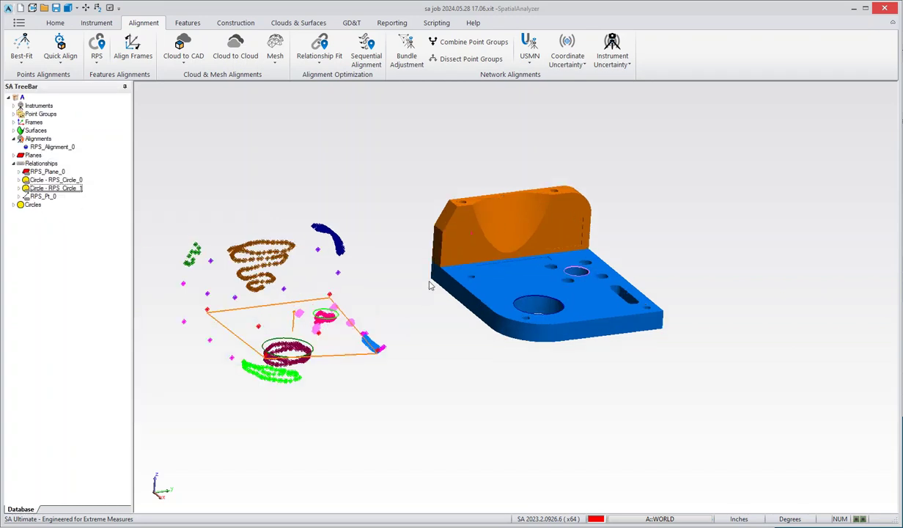
pyautogui.rightClick(44, 196)
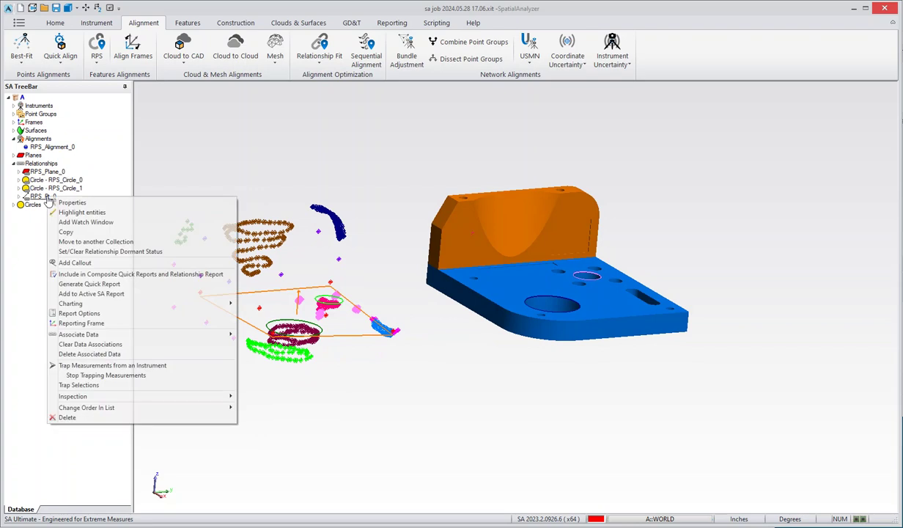
pyautogui.moveTo(182, 336)
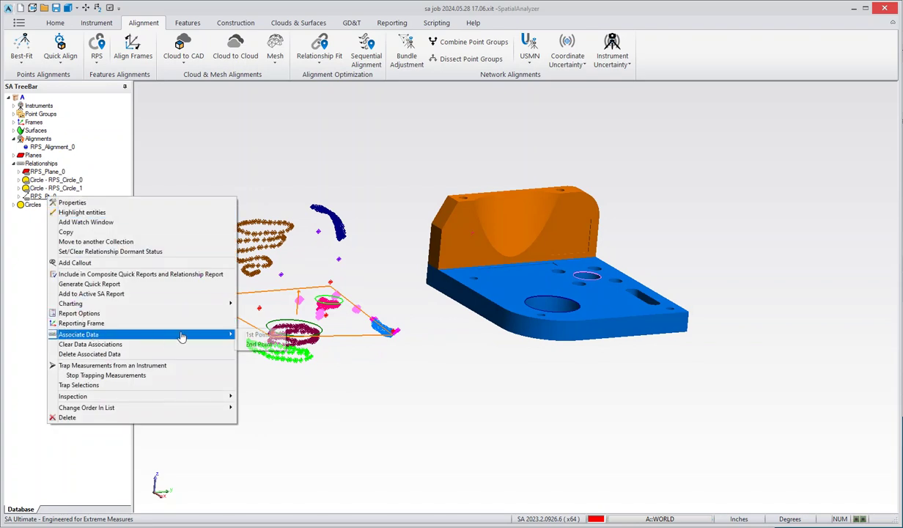
pyautogui.click(264, 343)
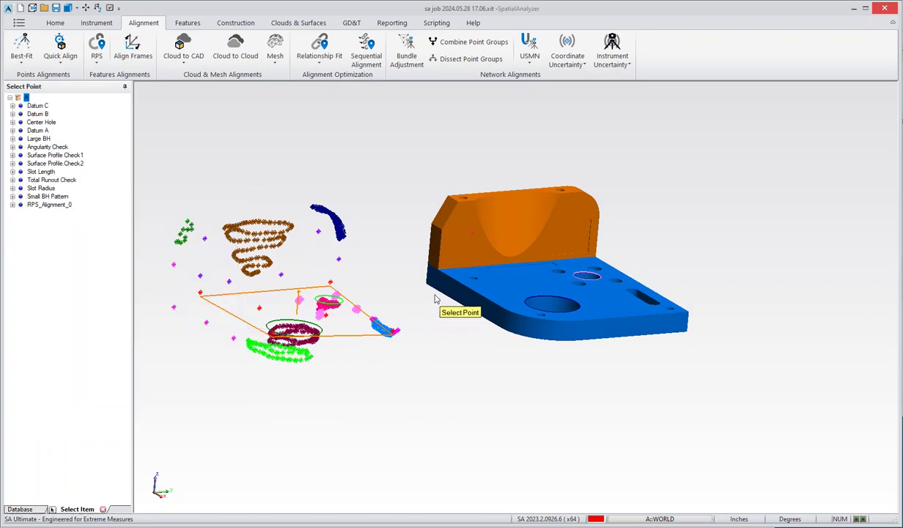
pyautogui.click(199, 276)
# Step: Reopen RPS_Alignment_0 clear of the model and run its fit
pyautogui.scroll(-3, 308, 264)
pyautogui.moveTo(309, 264); pyautogui.dragTo(280, 280)
pyautogui.doubleClick(58, 148)
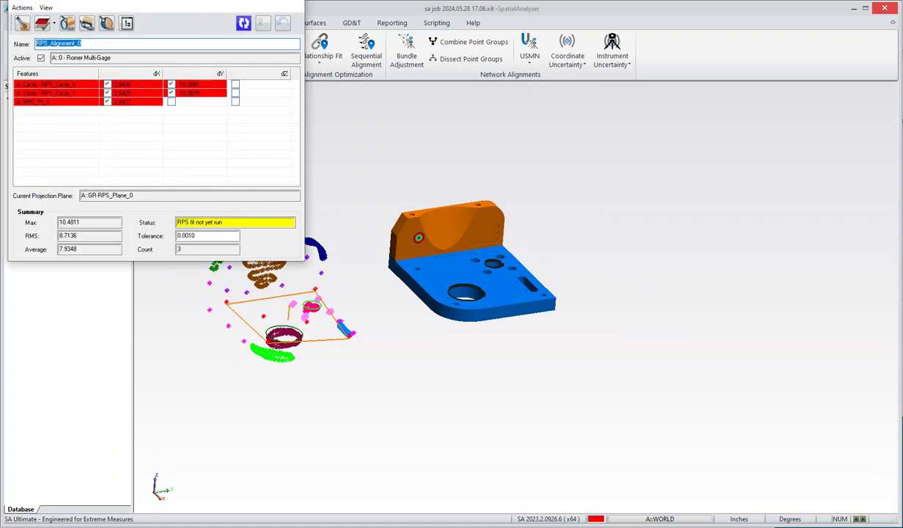
pyautogui.moveTo(175, 1); pyautogui.dragTo(761, 134)
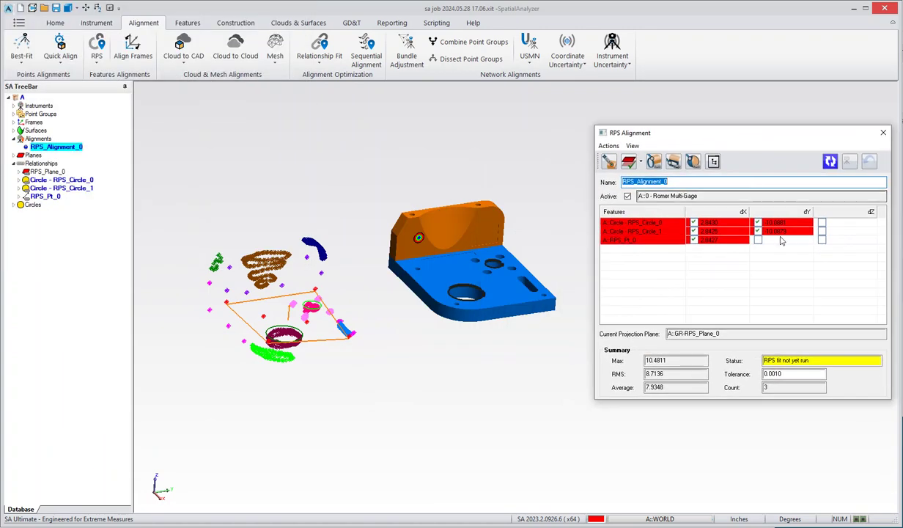
pyautogui.click(830, 162)
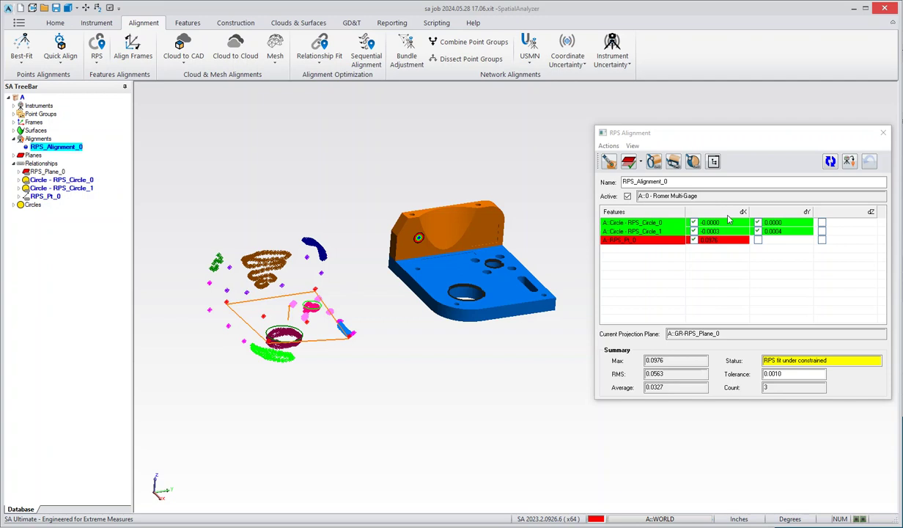
# Step: Apply the computed RPS fit to the Romer Multi-Gage and inspect how the measured points lie on the part
pyautogui.moveTo(234, 313); pyautogui.dragTo(532, 308, button='right')
pyautogui.click(848, 162)
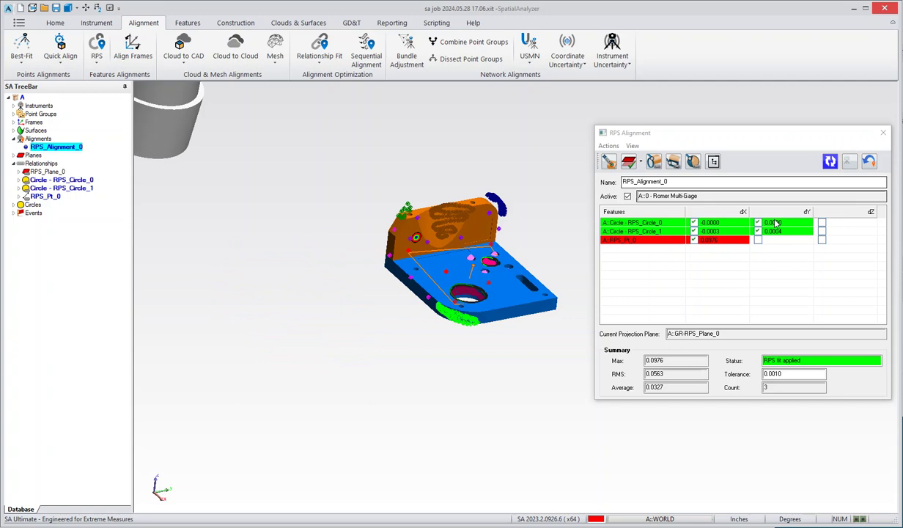
pyautogui.moveTo(503, 306); pyautogui.dragTo(523, 283, button='right')
pyautogui.scroll(1, 524, 269)
pyautogui.scroll(2, 450, 275)
pyautogui.moveTo(450, 275); pyautogui.dragTo(466, 273, button='right')
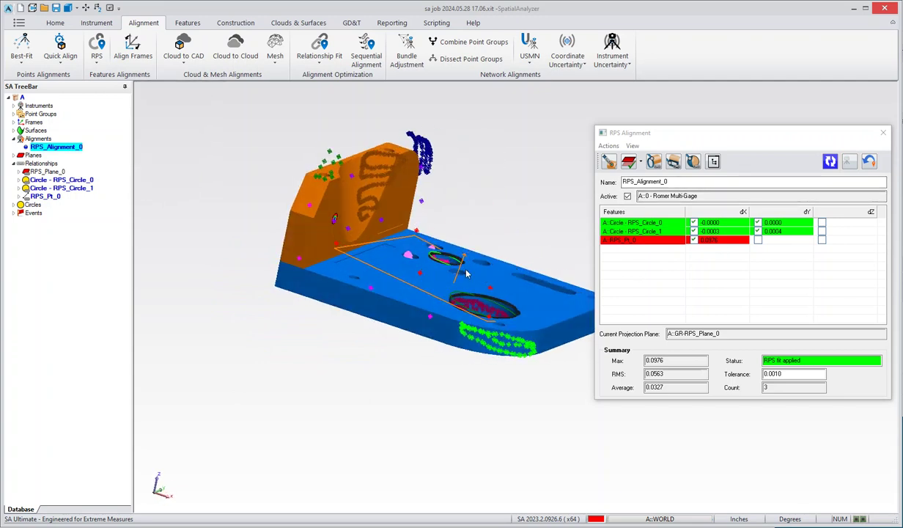
# Step: Exclude RPS_Pt_0's dX from the RPS alignment, then recompute the fit and apply it with only the two circles constrained
pyautogui.moveTo(398, 243); pyautogui.dragTo(358, 255, button='right')
pyautogui.scroll(-1, 343, 241)
pyautogui.click(694, 240)
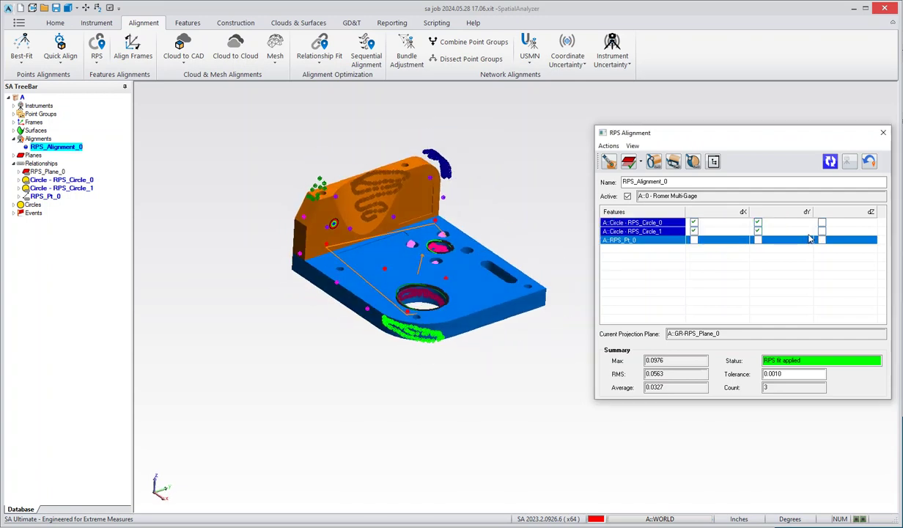
pyautogui.click(830, 161)
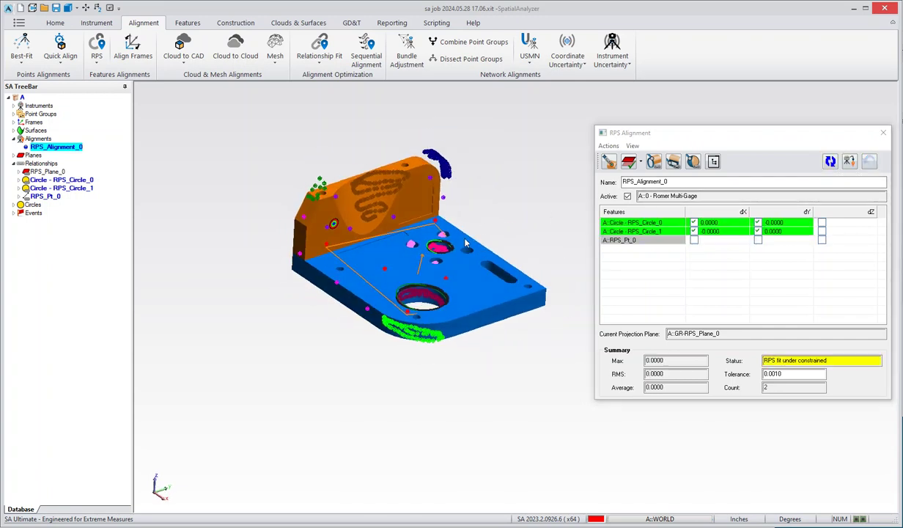
pyautogui.click(849, 162)
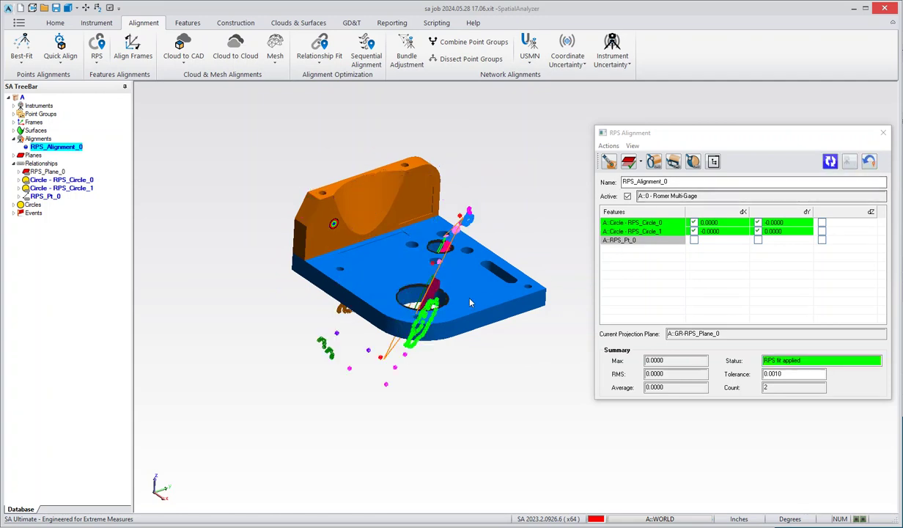
# Step: Add a third RPS circle from the face of the small hole between the upright and the smaller central hole
pyautogui.moveTo(451, 287); pyautogui.dragTo(373, 292, button='right')
pyautogui.click(651, 161)
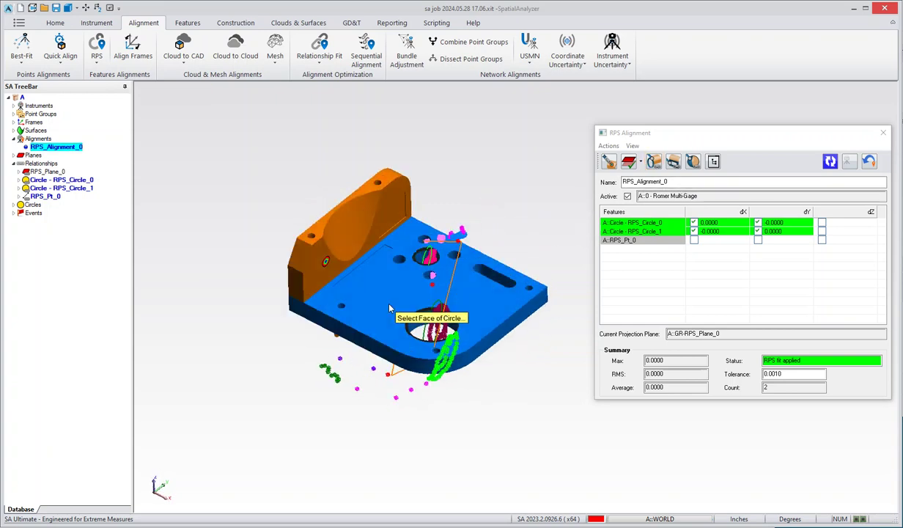
pyautogui.scroll(2, 398, 259)
pyautogui.click(399, 257)
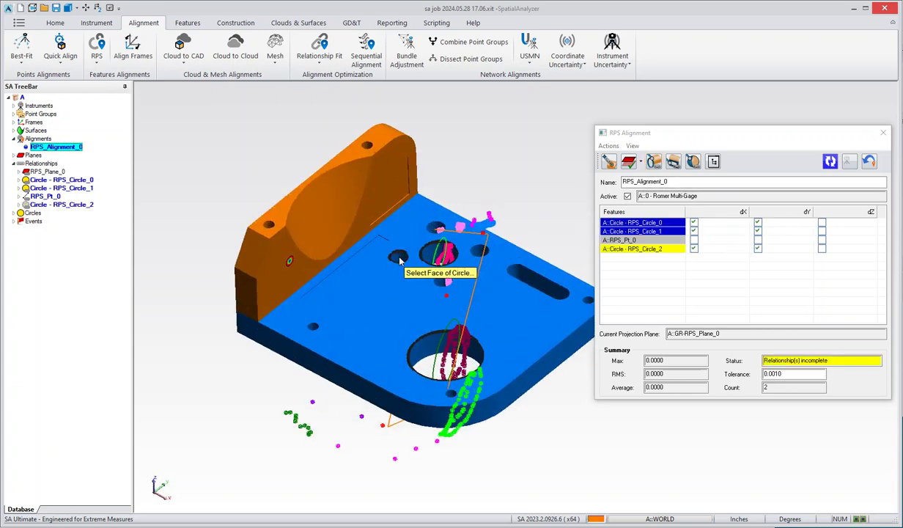
pyautogui.click(399, 258)
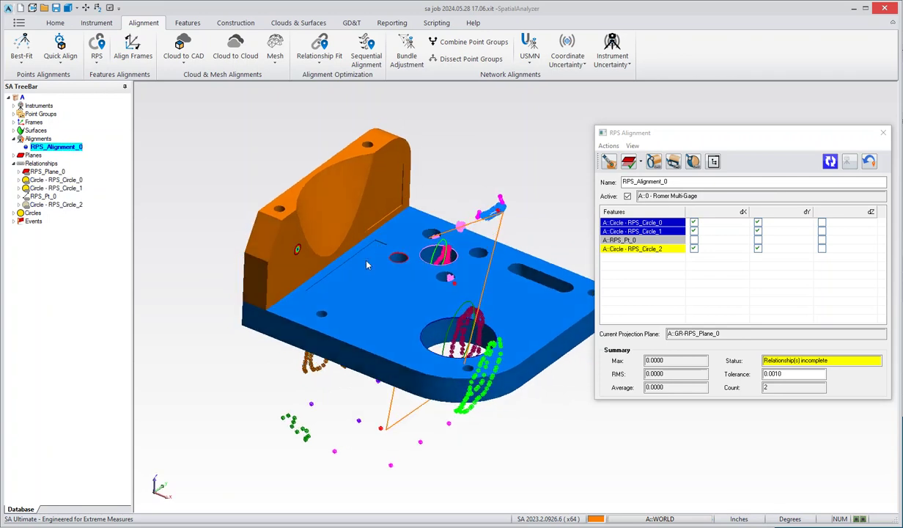
# Step: Hide the blue base surface to expose the measured points of the small hole pattern
pyautogui.rightClick(344, 277)
pyautogui.click(390, 315)
pyautogui.moveTo(390, 315); pyautogui.dragTo(433, 307, button='right')
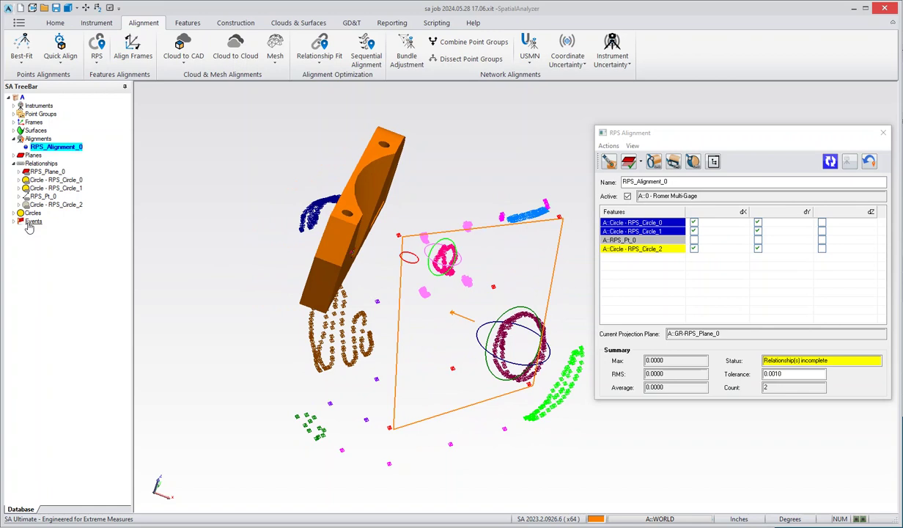
pyautogui.rightClick(49, 206)
pyautogui.moveTo(147, 341)
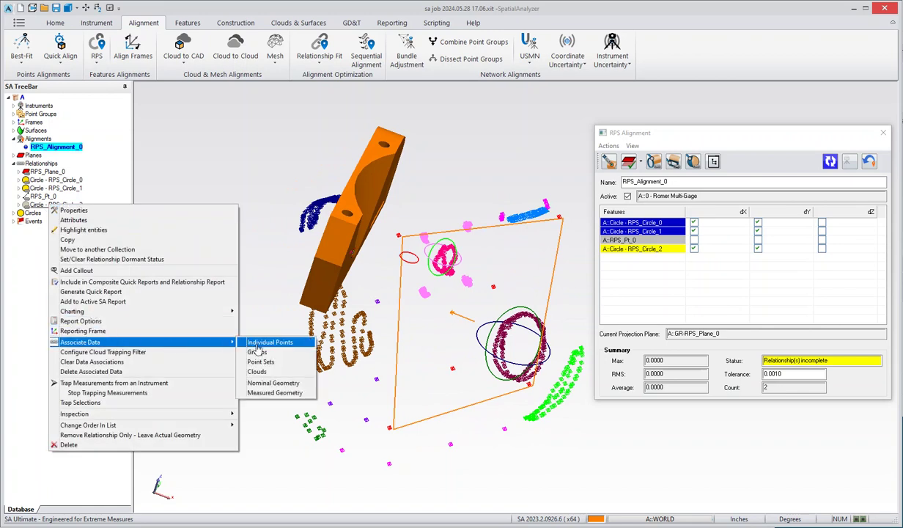
pyautogui.click(257, 351)
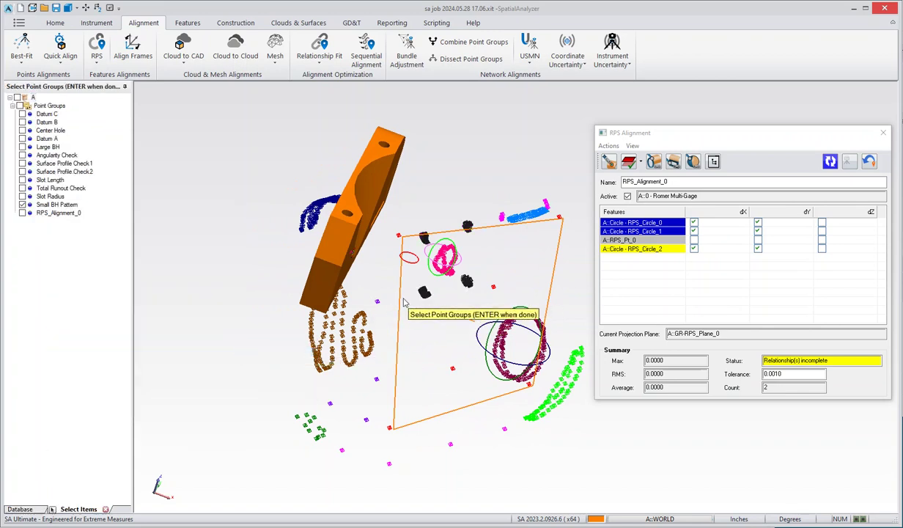
pyautogui.press('Return')
# Step: Associate the individual measured points of the matching small hole's pink cluster with the RPS_Circle_2 relationship
pyautogui.rightClick(65, 205)
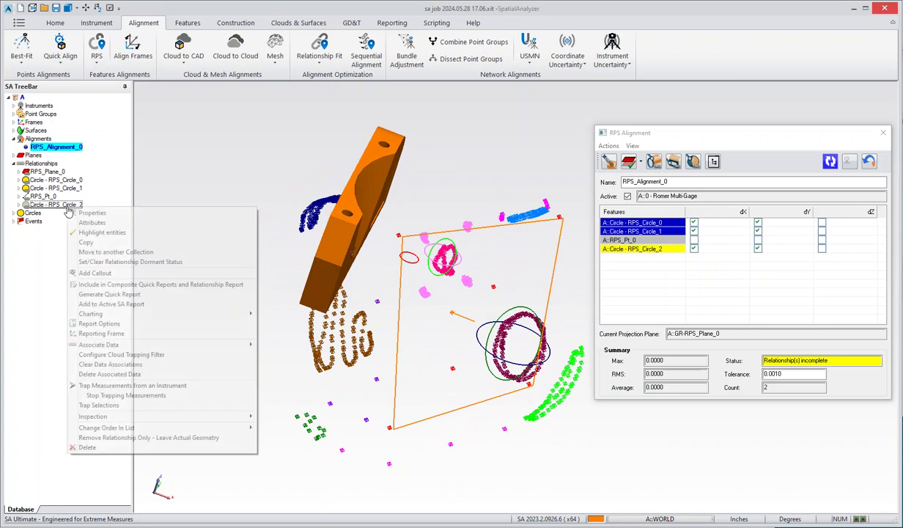
pyautogui.moveTo(170, 342)
pyautogui.click(275, 346)
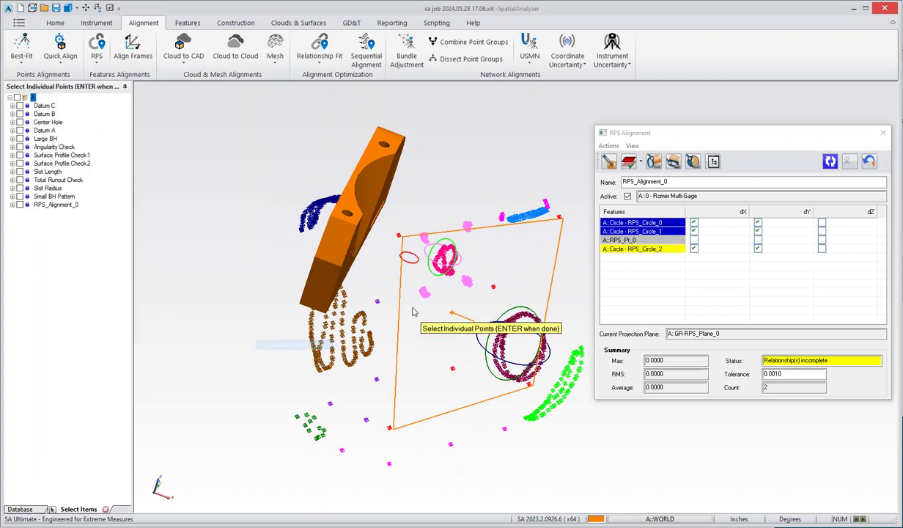
pyautogui.press('Return')
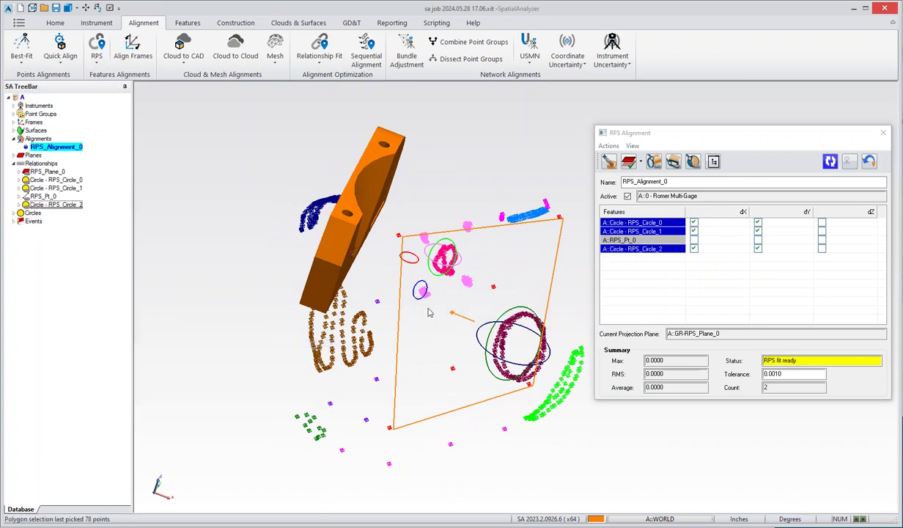
# Step: Recompute the RPS fit with all three circles constrained and apply it to the Romer Multi-Gage
pyautogui.moveTo(410, 296); pyautogui.dragTo(372, 278)
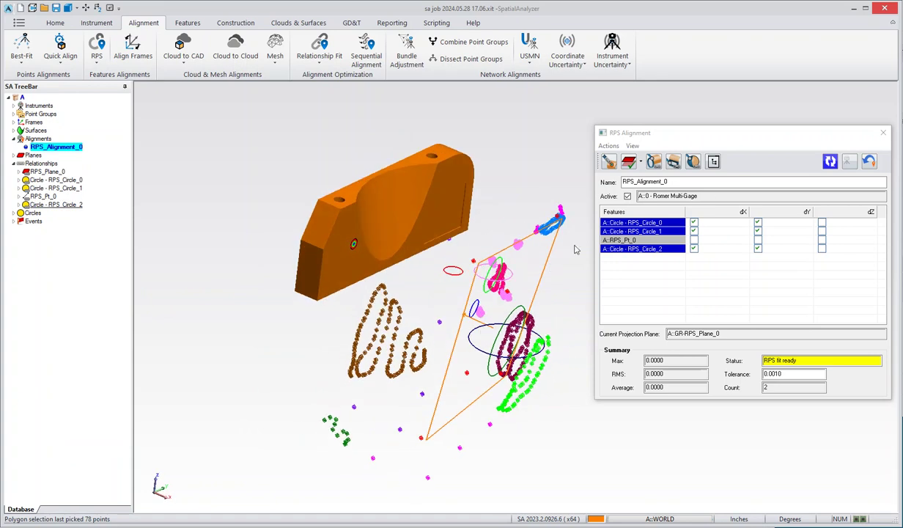
pyautogui.click(835, 164)
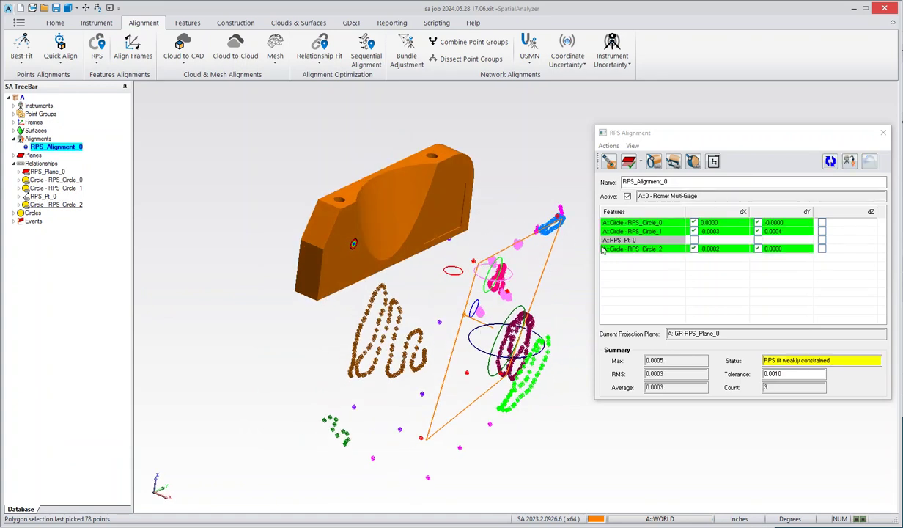
pyautogui.click(846, 162)
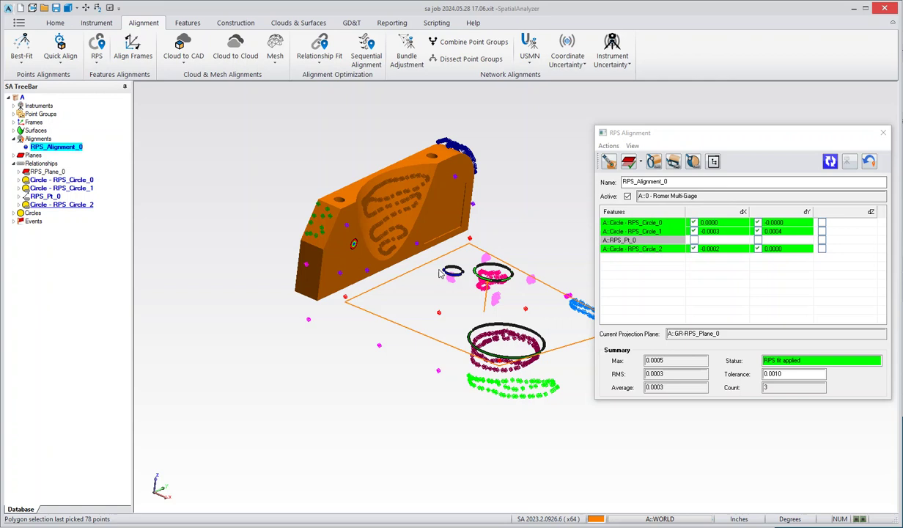
# Step: Examine from several angles how the measured points and circles lie against the upright and the nominal holes
pyautogui.moveTo(442, 244); pyautogui.dragTo(370, 245)
pyautogui.scroll(-2, 370, 245)
pyautogui.moveTo(370, 245); pyautogui.dragTo(463, 284, button='right')
pyautogui.moveTo(343, 221); pyautogui.dragTo(336, 203, button='right')
pyautogui.moveTo(391, 220); pyautogui.dragTo(479, 212, button='right')
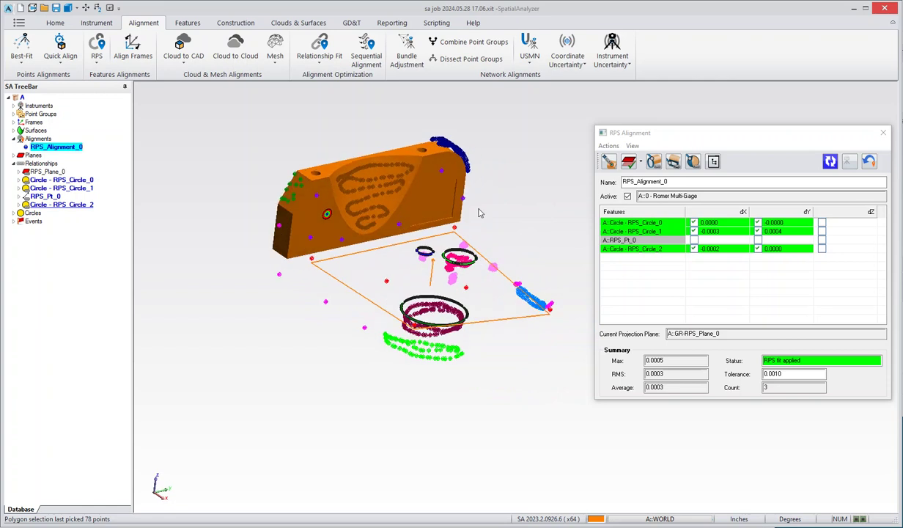
pyautogui.moveTo(410, 258); pyautogui.dragTo(469, 287, button='right')
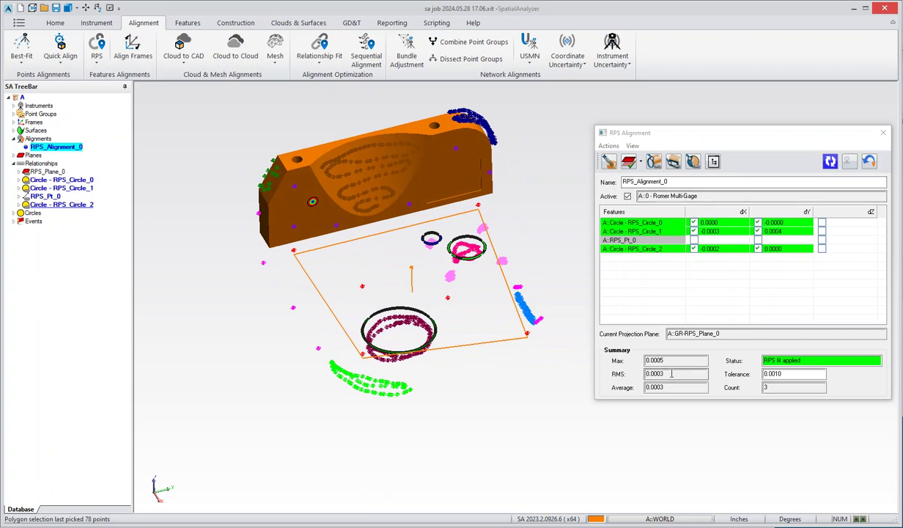
pyautogui.moveTo(575, 313); pyautogui.dragTo(512, 289, button='right')
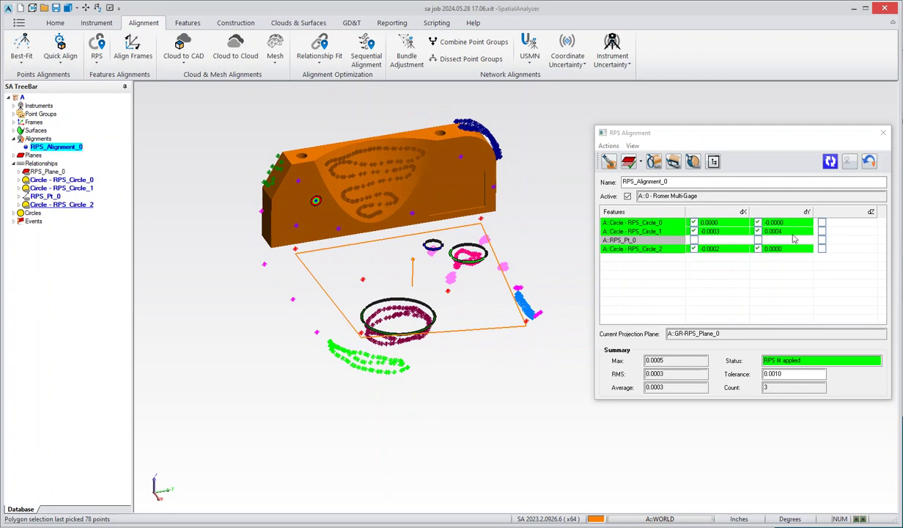
# Step: Constrain dZ for RPS_Circle_0 and RPS_Circle_1 in the alignment and recompute the fit
pyautogui.click(822, 223)
pyautogui.moveTo(530, 238); pyautogui.dragTo(521, 204, button='right')
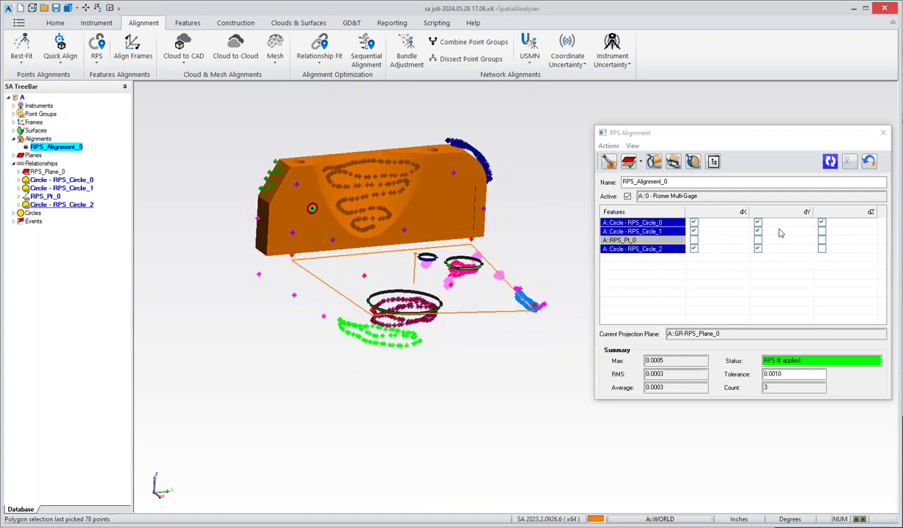
pyautogui.click(821, 232)
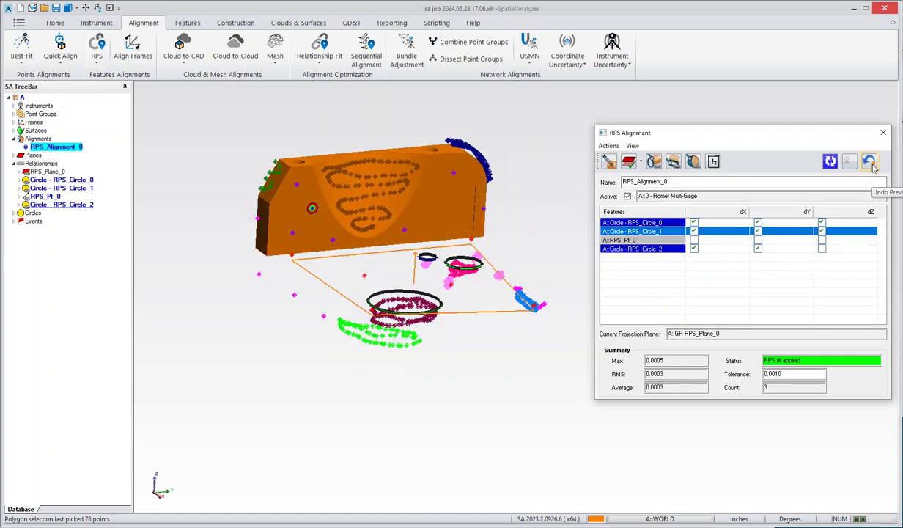
pyautogui.click(829, 161)
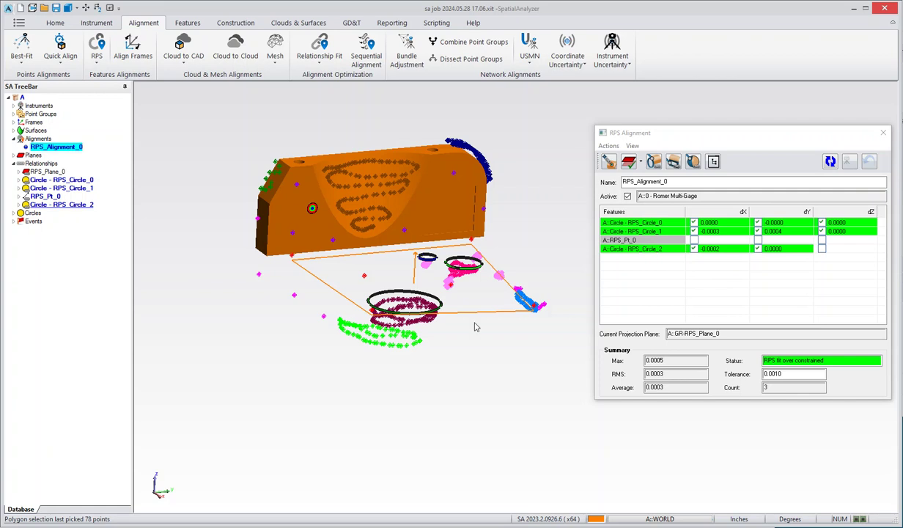
pyautogui.moveTo(468, 309)
pyautogui.mouseDown(button='right')
pyautogui.moveTo(504, 271)
pyautogui.moveTo(463, 318)
pyautogui.mouseUp(button='right')
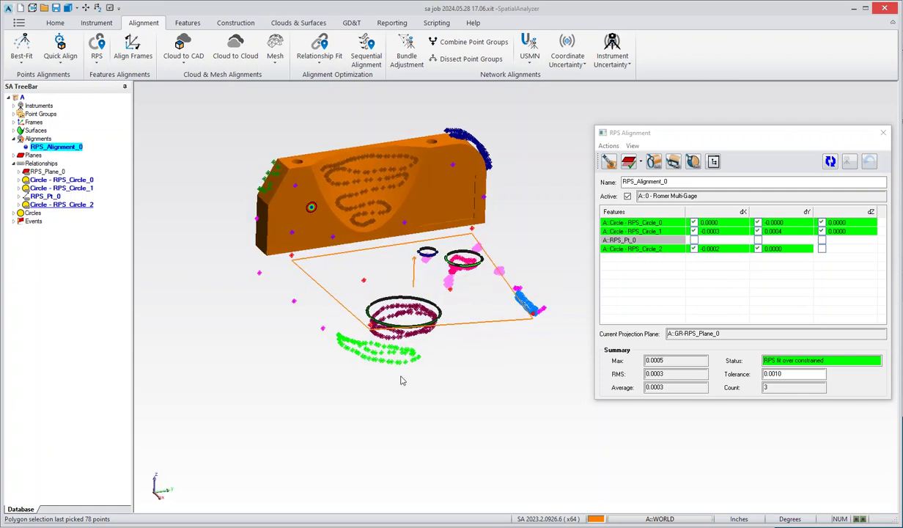